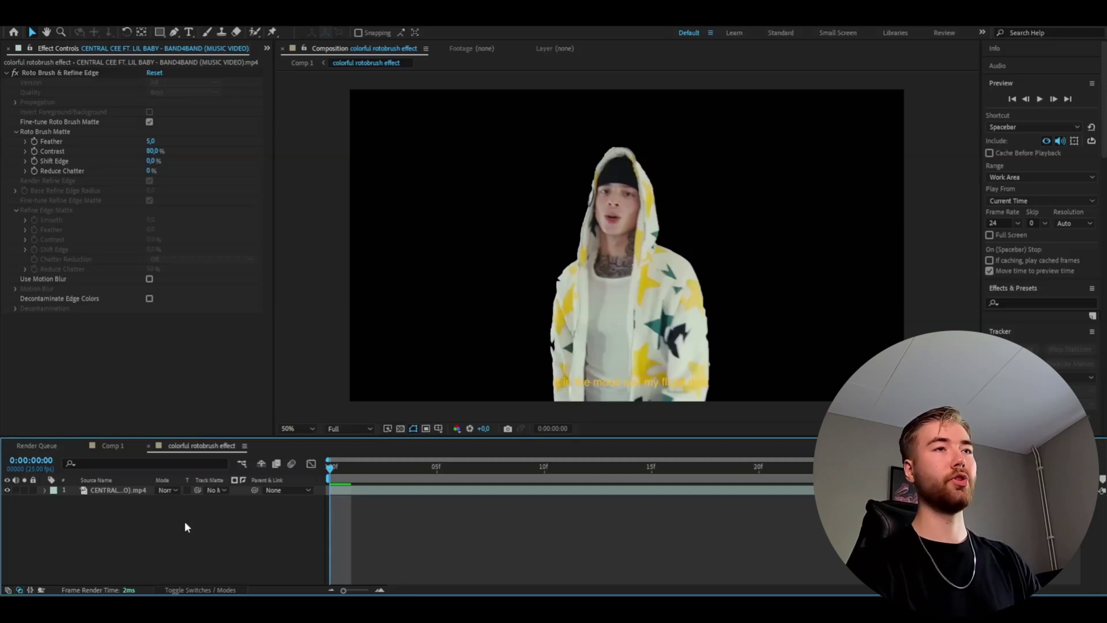
# - Duplicate the rotobrushed clip layer and delete the Roto Brush & Refine Edge effect from the lower copy
pyautogui.press('pagedown')
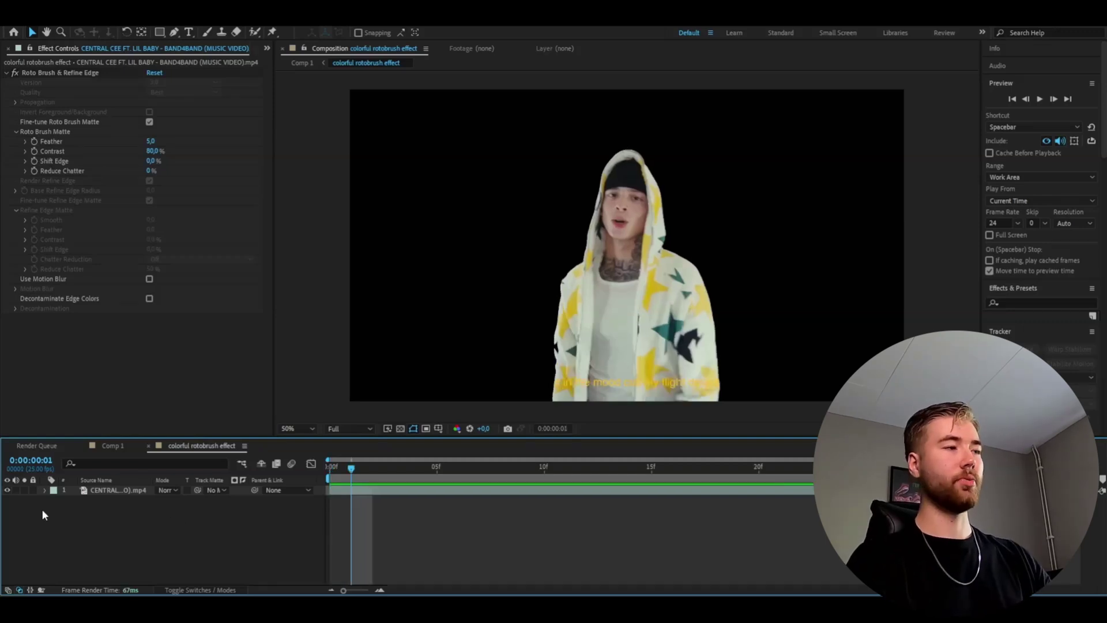
pyautogui.click(114, 491)
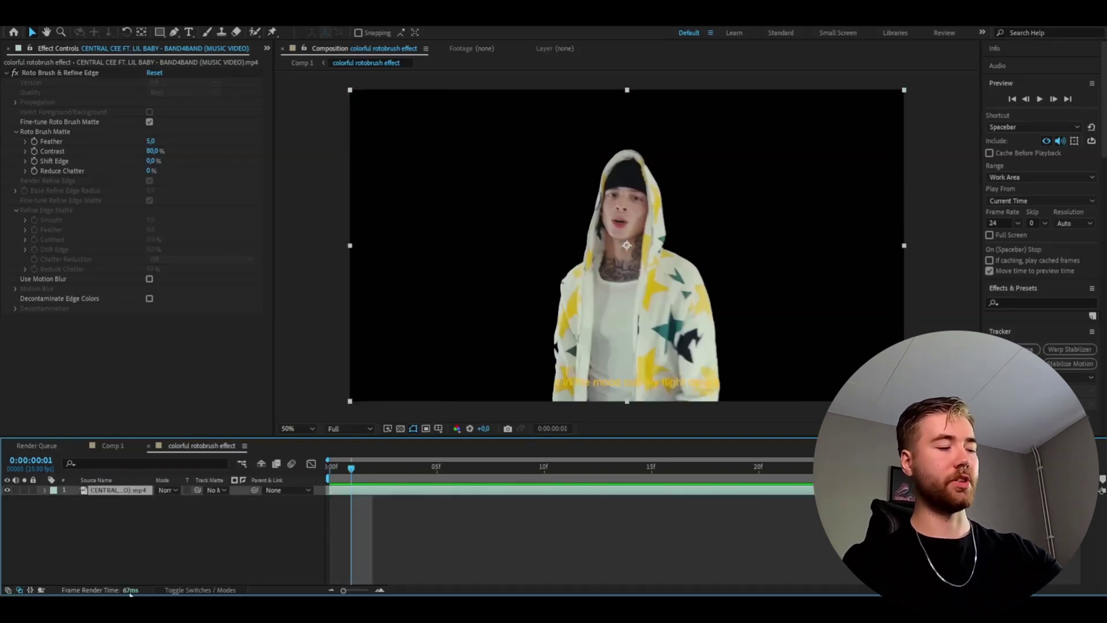
pyautogui.hotkey('ctrl', 'd')
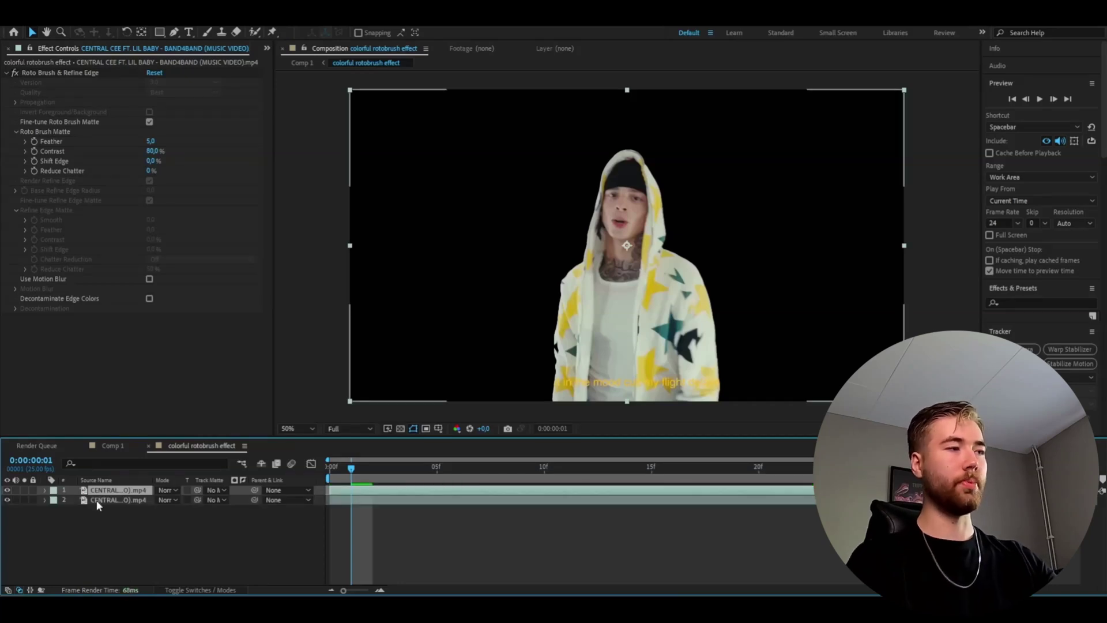
pyautogui.click(96, 499)
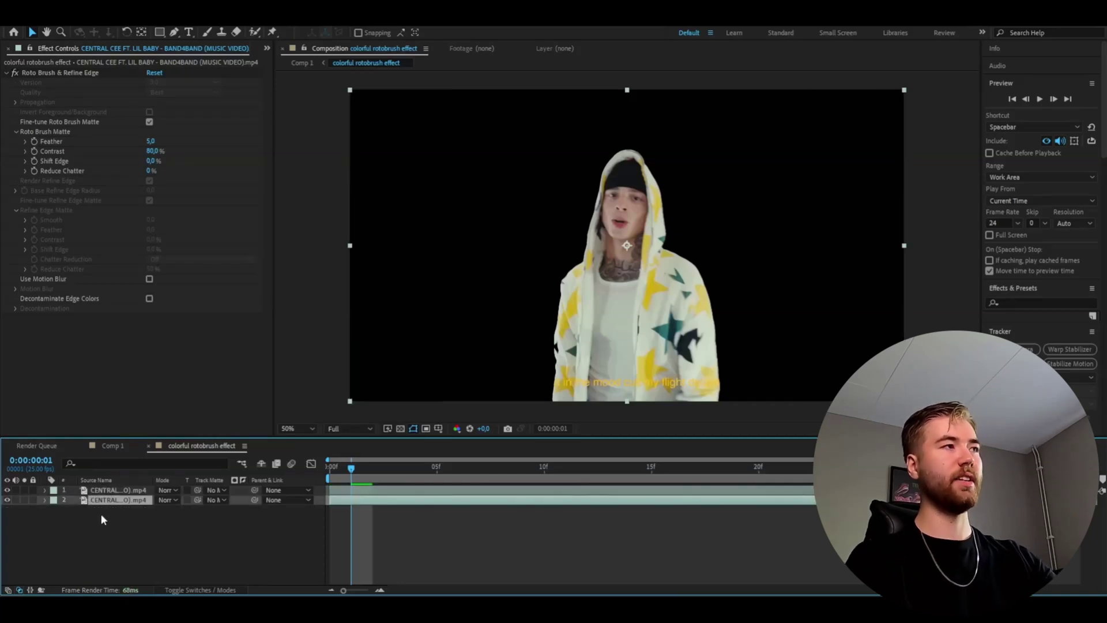
pyautogui.click(54, 71)
pyautogui.press('Delete')
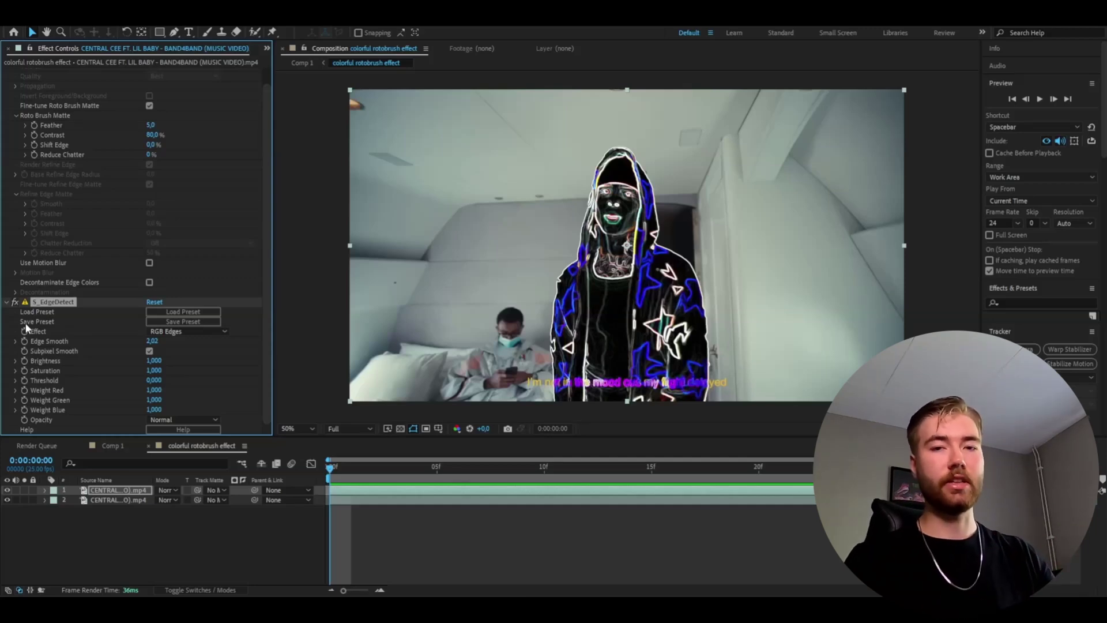
# - Set S_EdgeDetect on the rapper layer to Mono Edges with Edge Smooth at 0
pyautogui.click(256, 354)
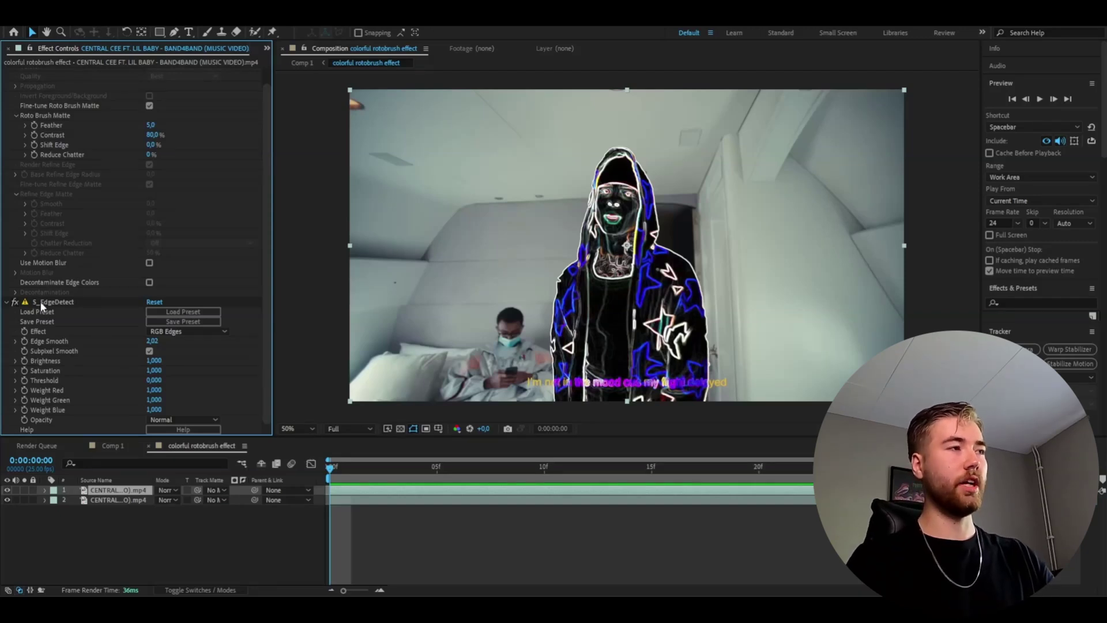
pyautogui.click(193, 331)
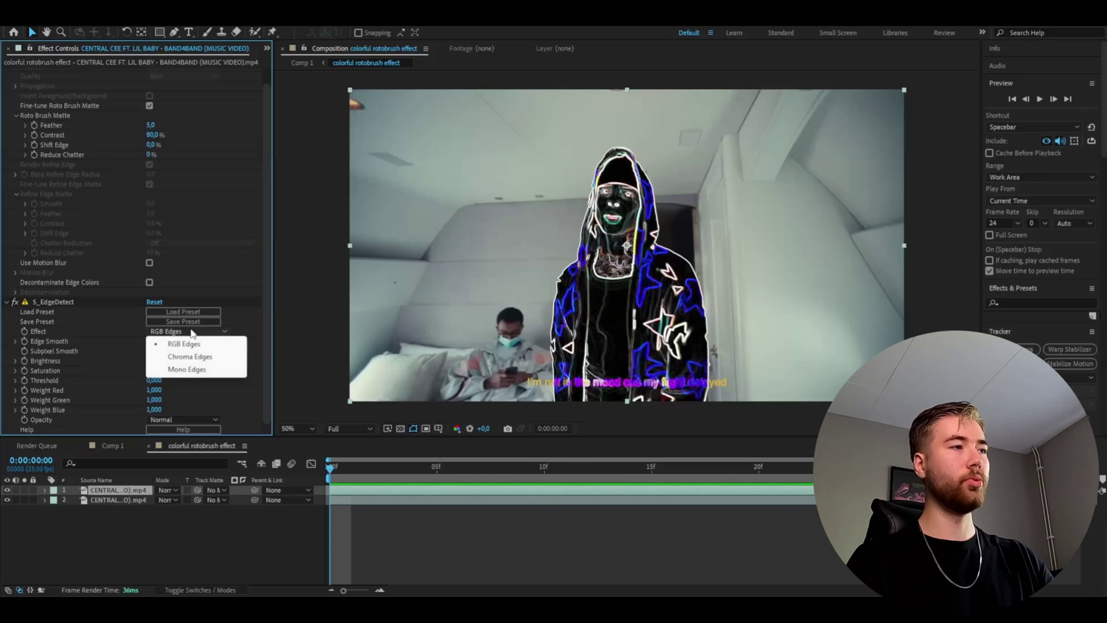
pyautogui.click(201, 371)
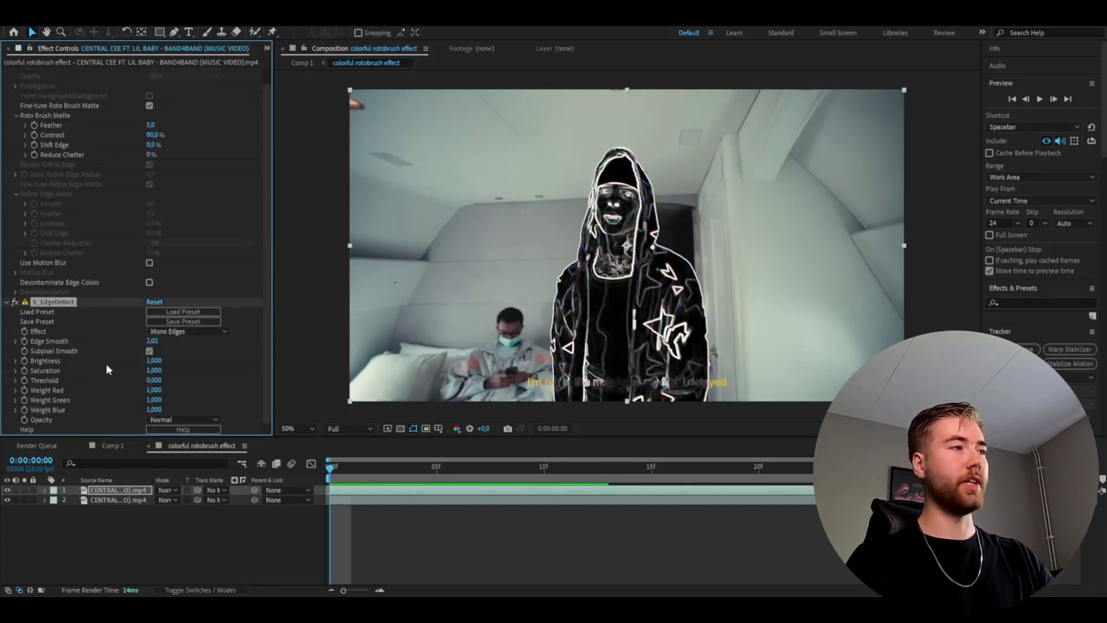
pyautogui.moveTo(153, 341); pyautogui.dragTo(1, 340)
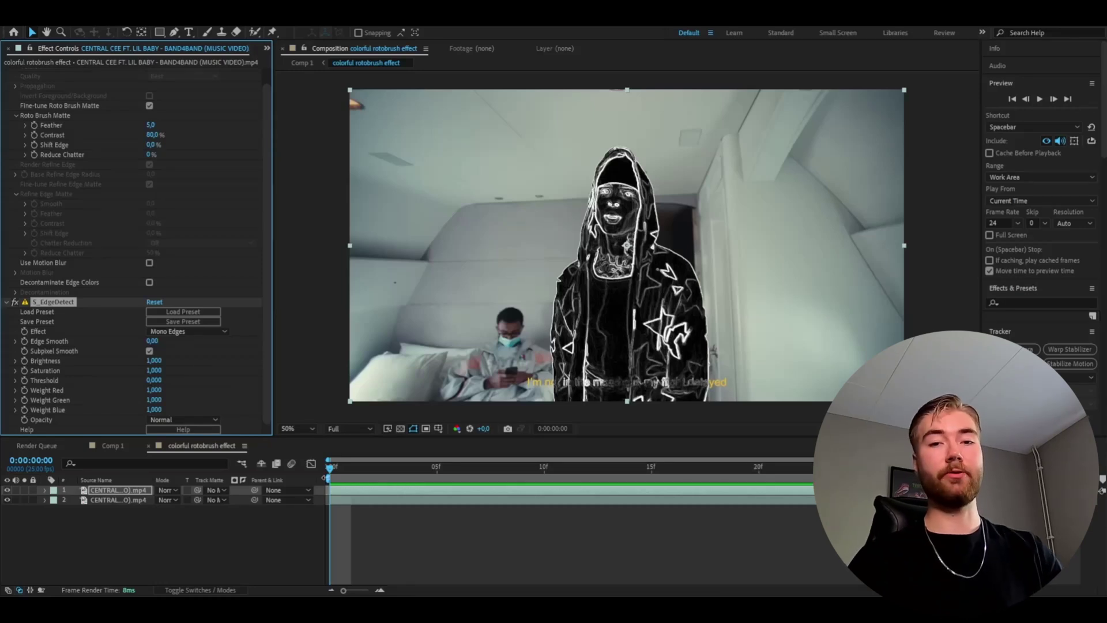
# - Apply Colorama to the rapper layer and give its Input Phase Shift the expression time*500
pyautogui.moveTo(0, 381); pyautogui.dragTo(2, 384)
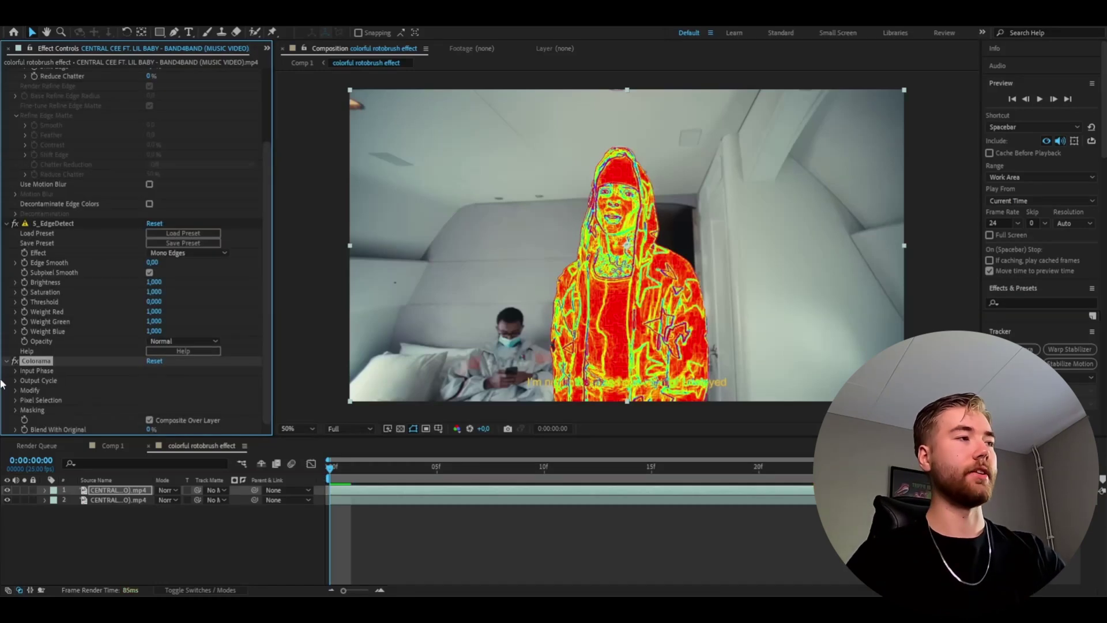
pyautogui.click(12, 380)
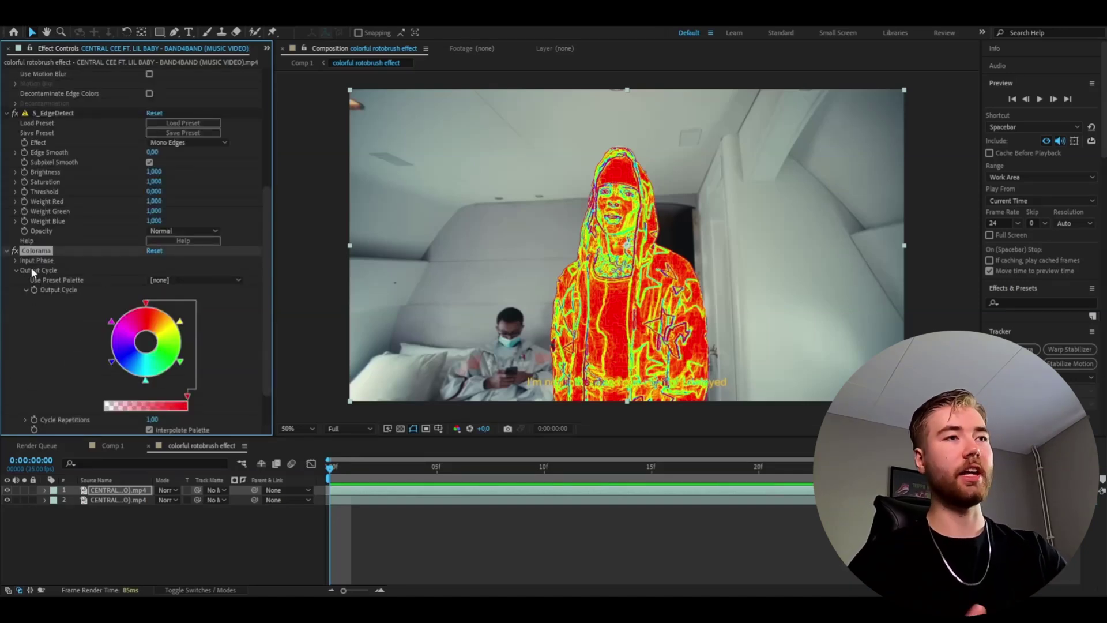
pyautogui.click(13, 261)
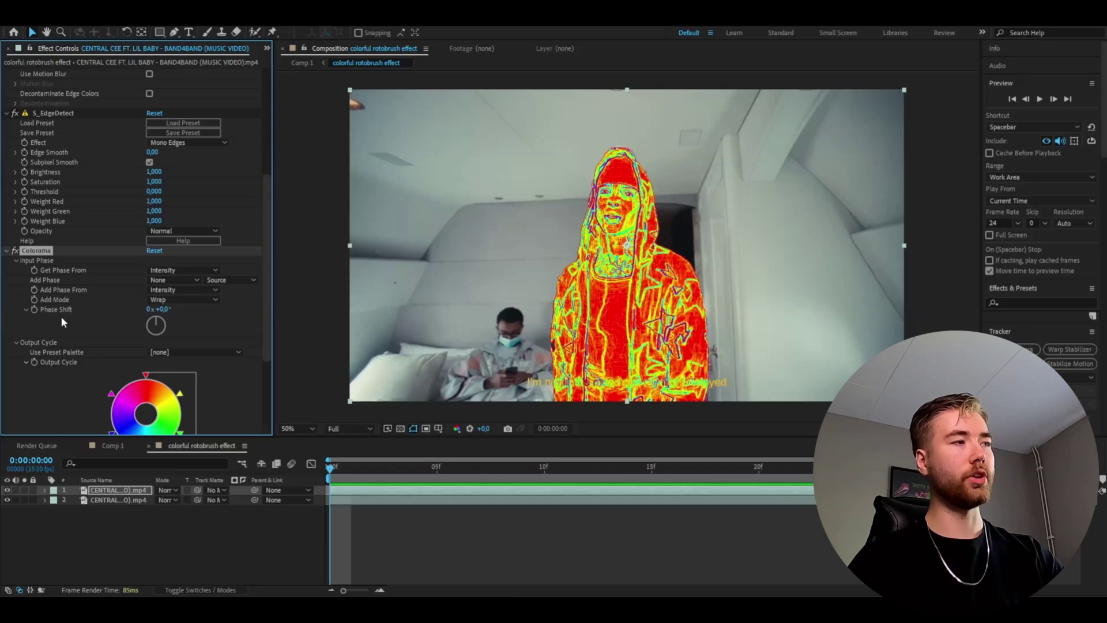
pyautogui.keyDown('alt'); pyautogui.click(34, 309); pyautogui.keyUp('alt')
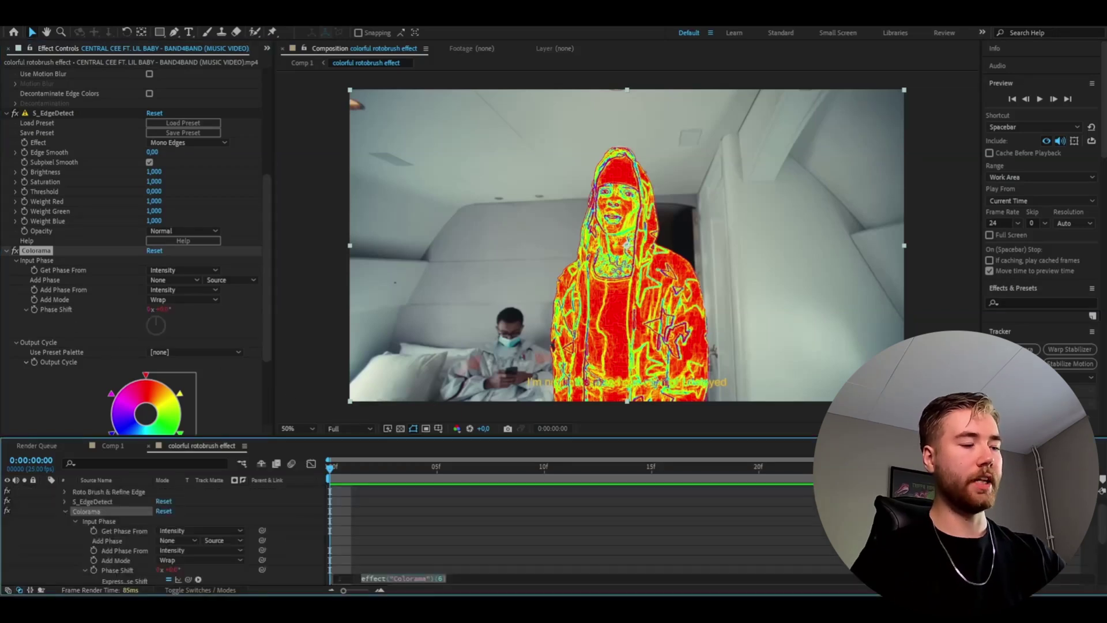
pyautogui.write('time')
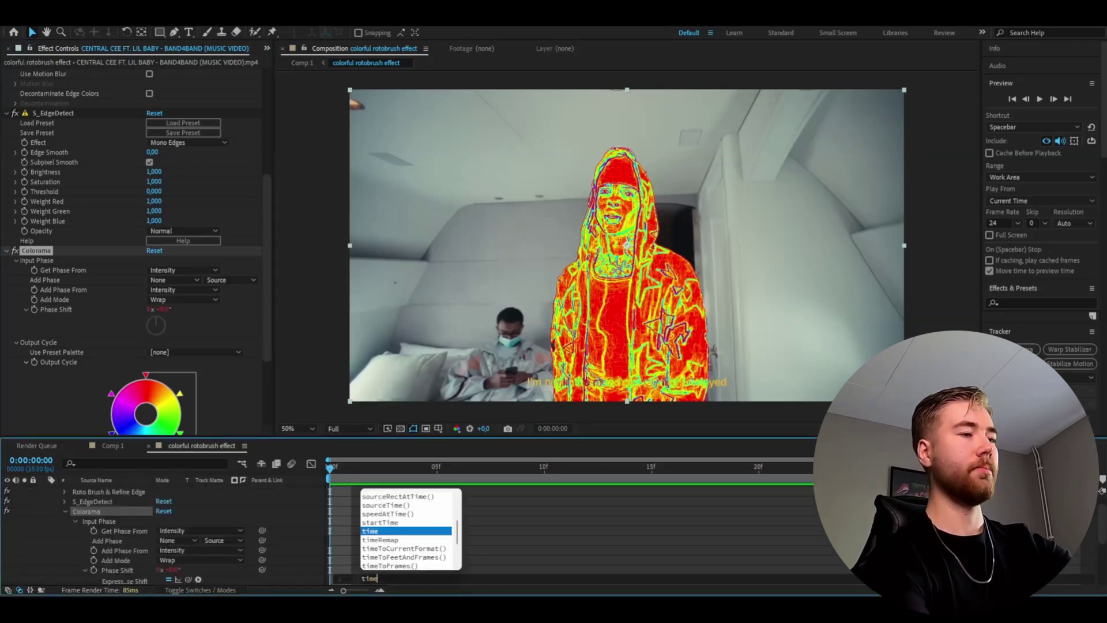
pyautogui.write('*500')
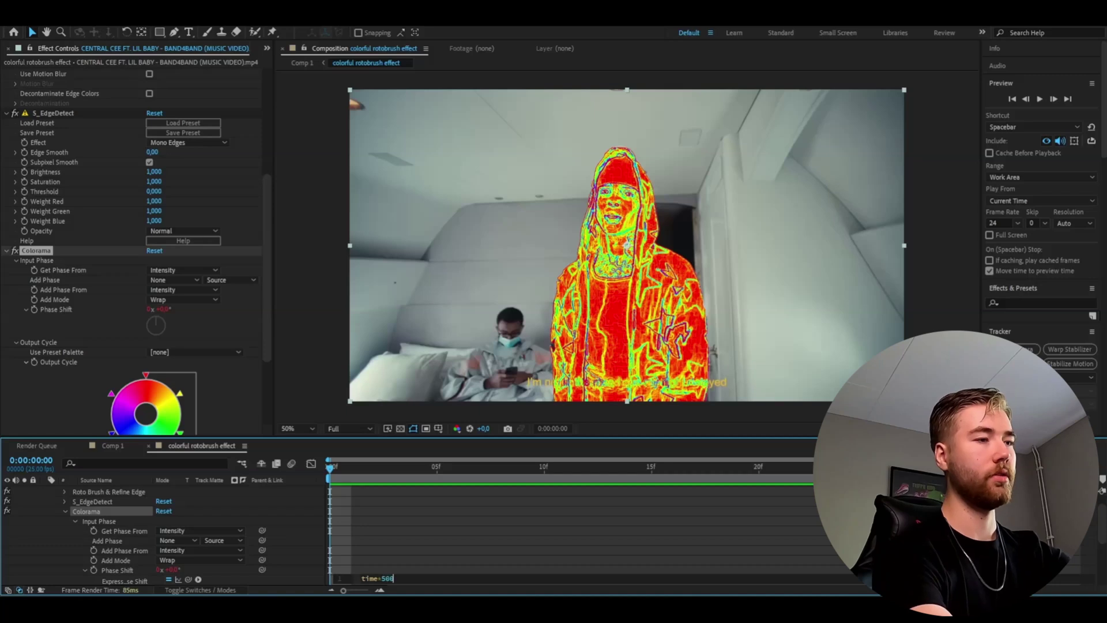
pyautogui.moveTo(332, 467); pyautogui.dragTo(200, 472)
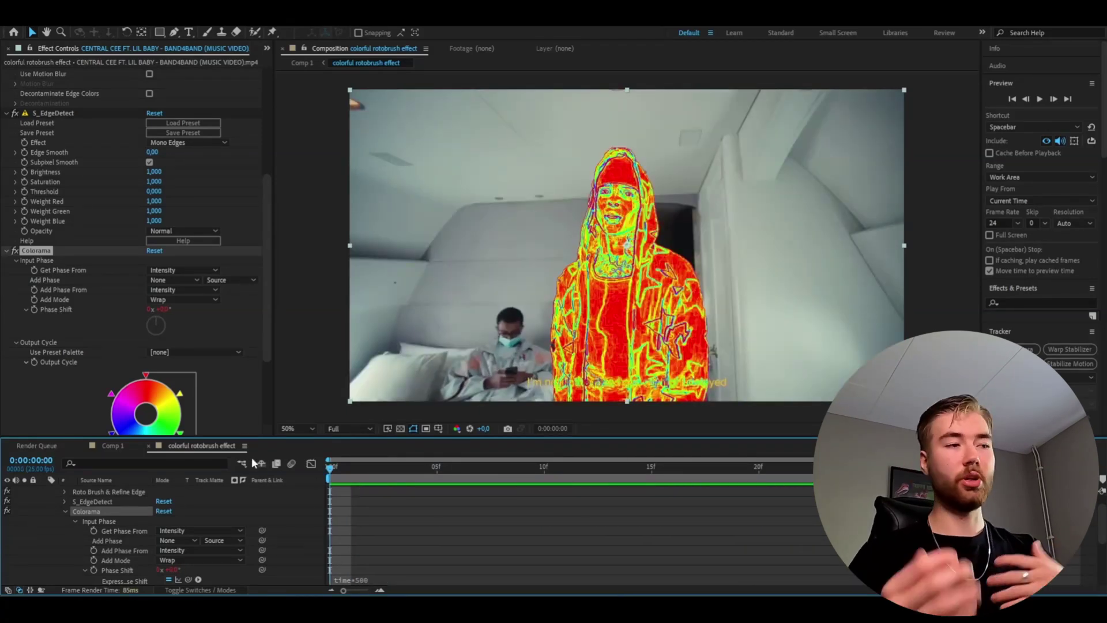
pyautogui.click(368, 577)
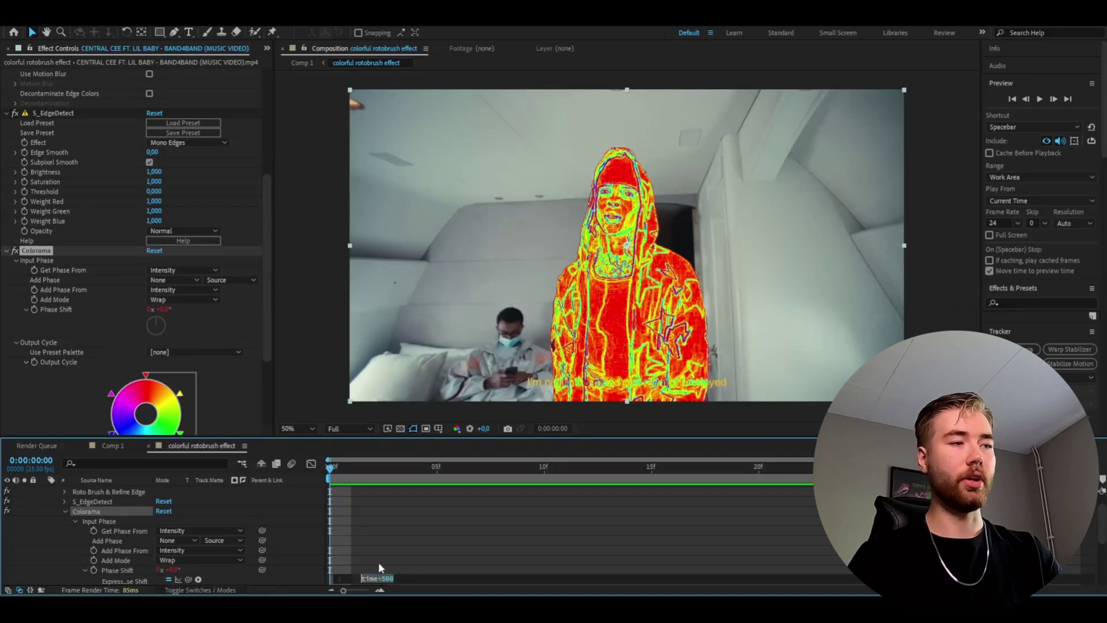
pyautogui.click(446, 581)
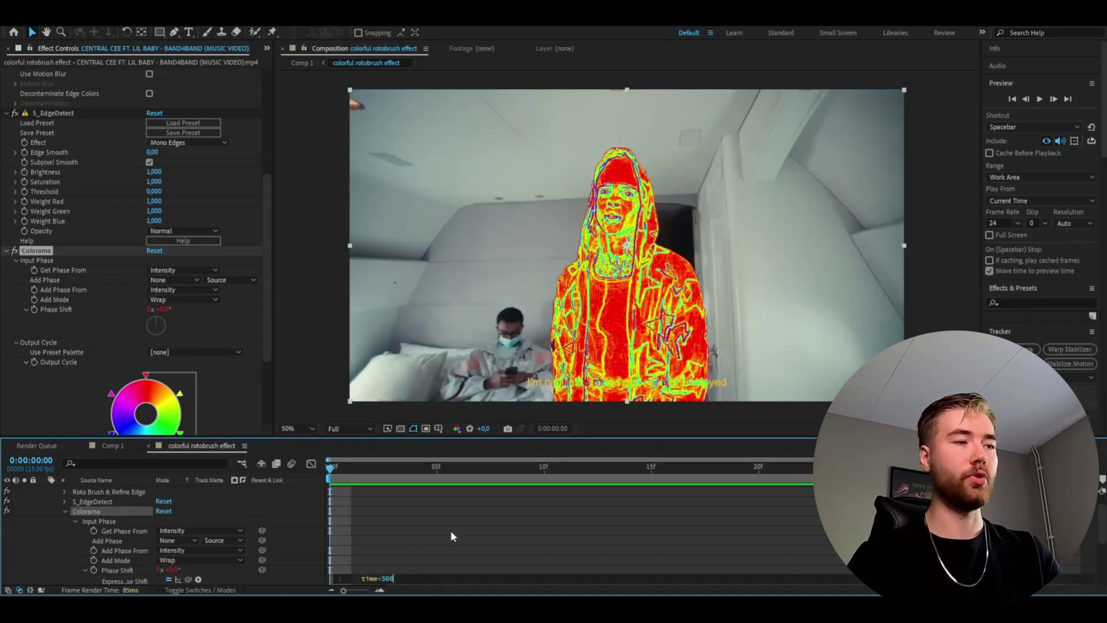
pyautogui.click(491, 519)
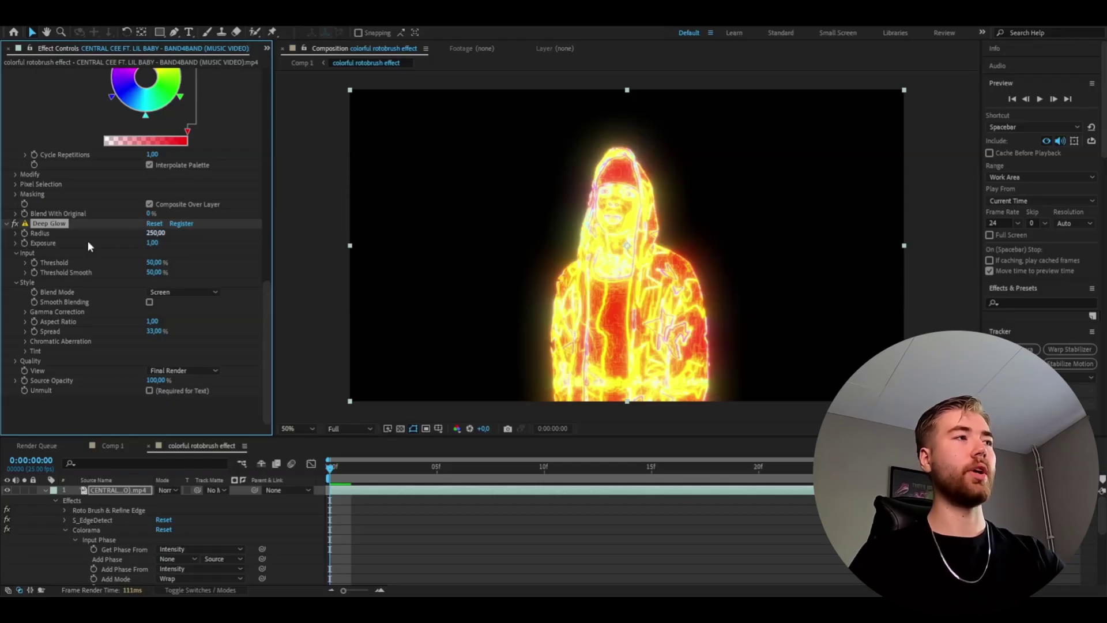
# - Set Deep Glow radius to 750 and exposure to 1,25, and enable Unmult
pyautogui.click(152, 233)
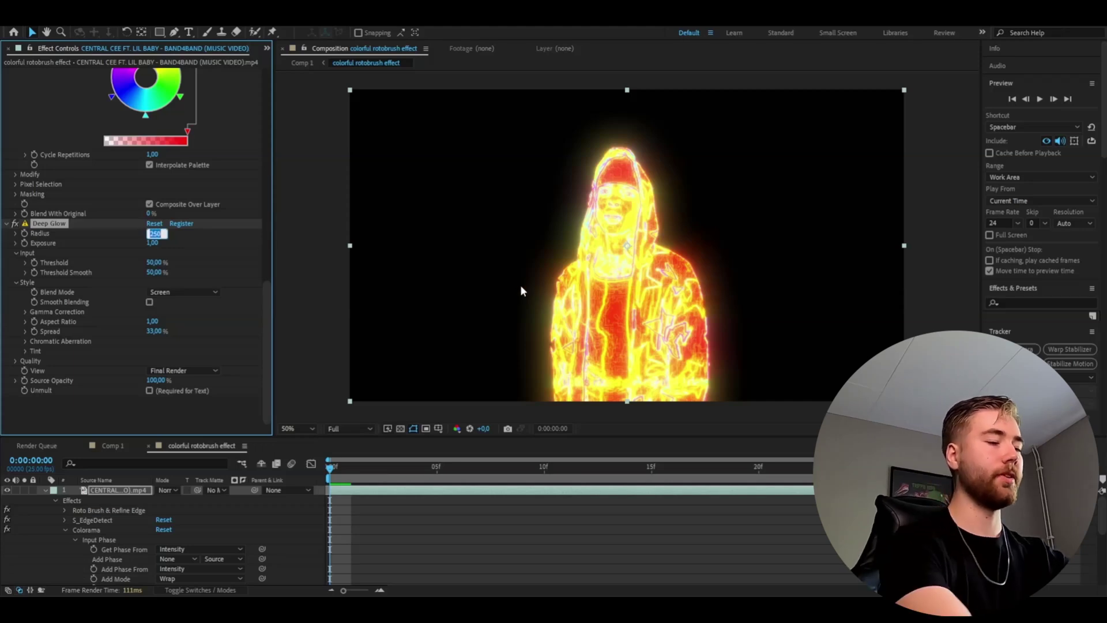
pyautogui.write('750')
pyautogui.press('Return')
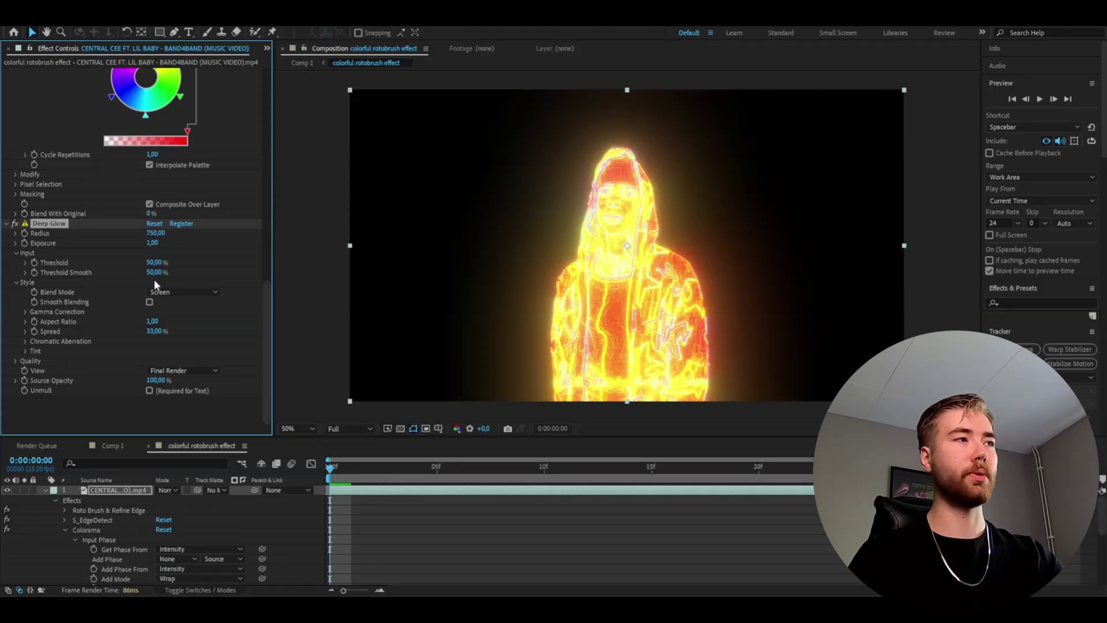
pyautogui.click(152, 242)
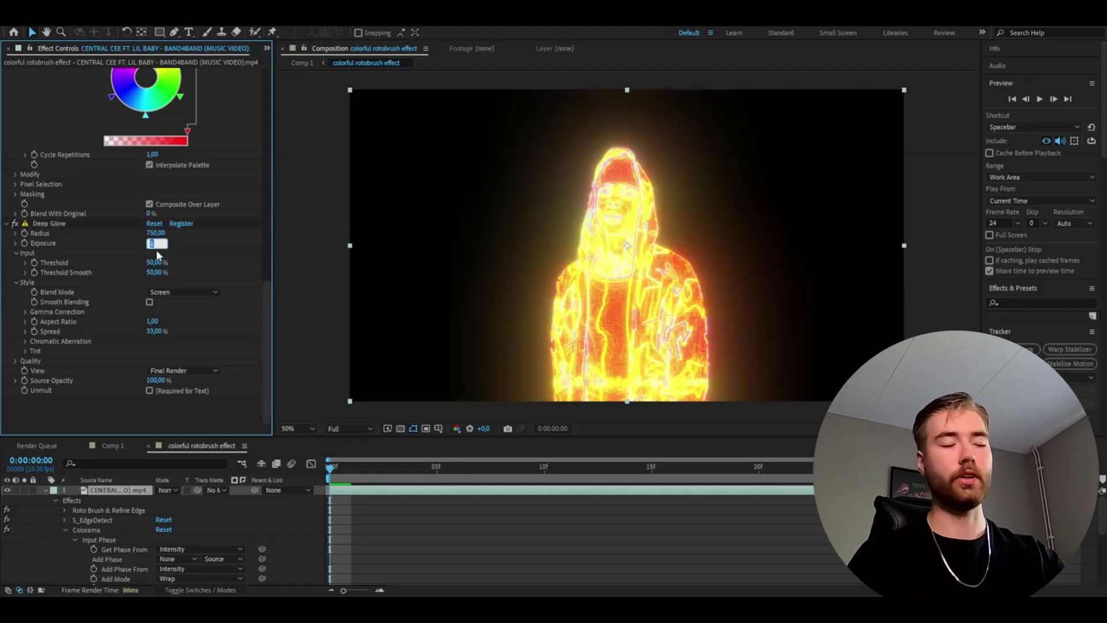
pyautogui.write('1,25')
pyautogui.press('Return')
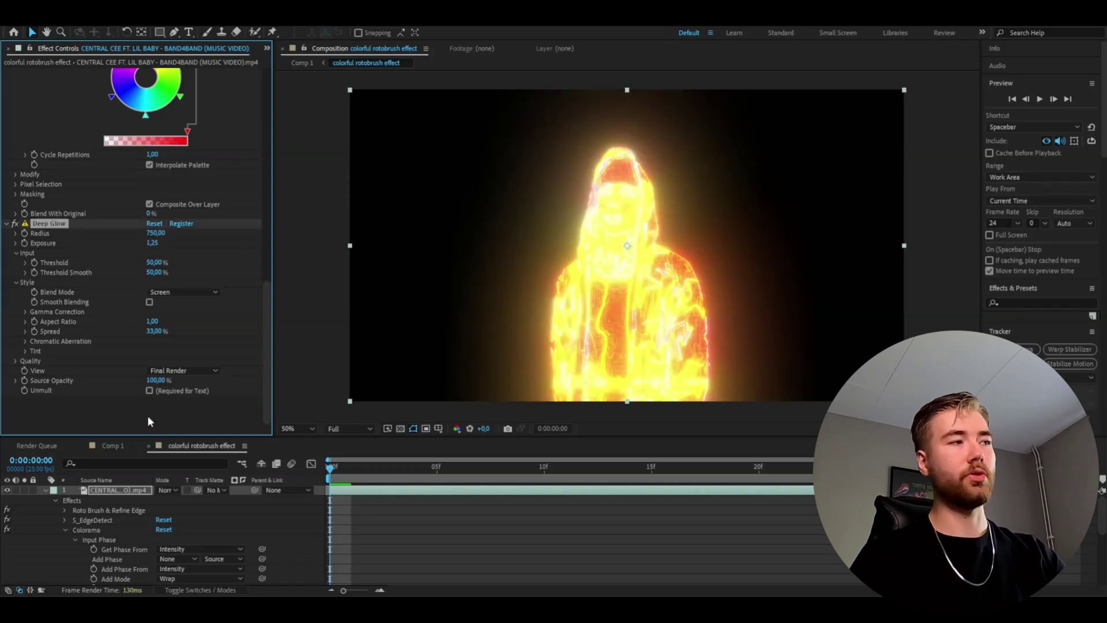
pyautogui.click(150, 390)
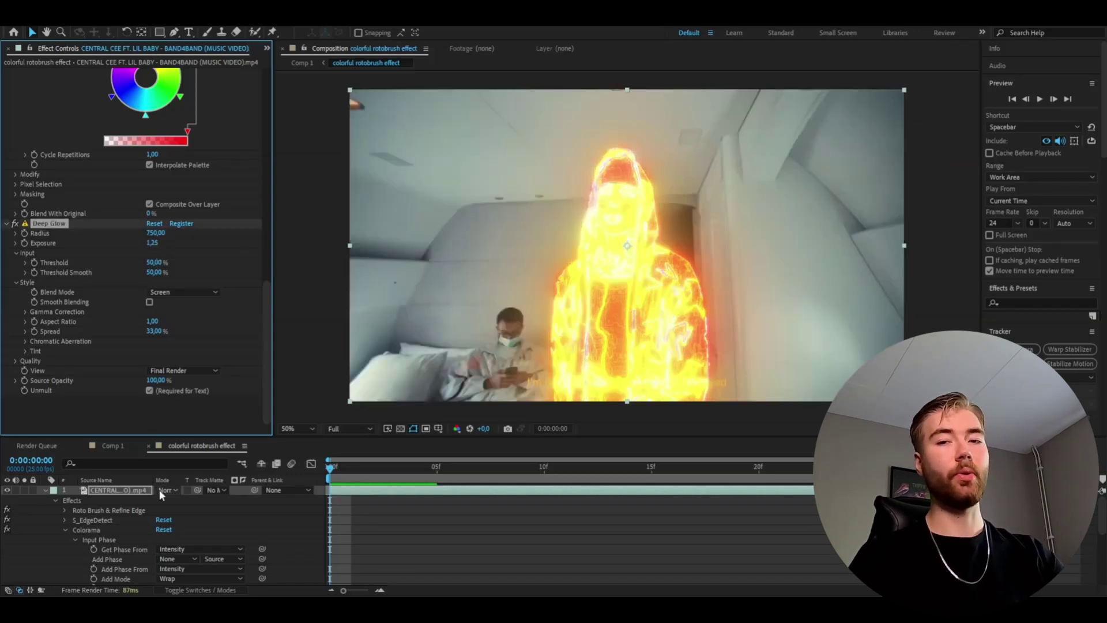
# - Set the glowing layer's blend mode to Overlay and preview the result
pyautogui.click(165, 490)
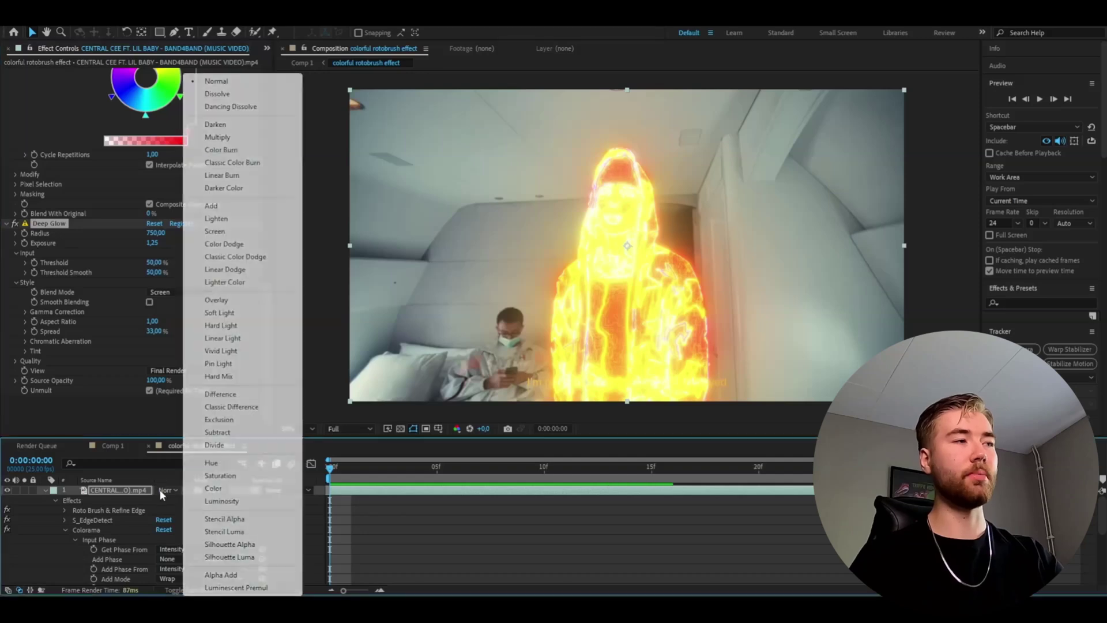
pyautogui.click(259, 299)
pyautogui.press('space')
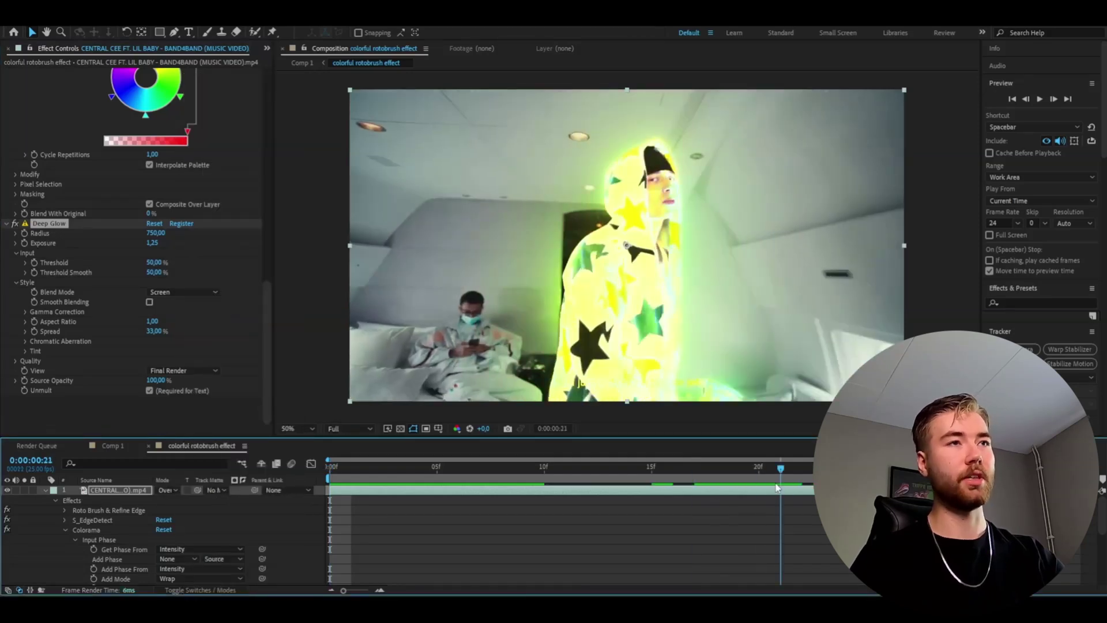
pyautogui.press('space')
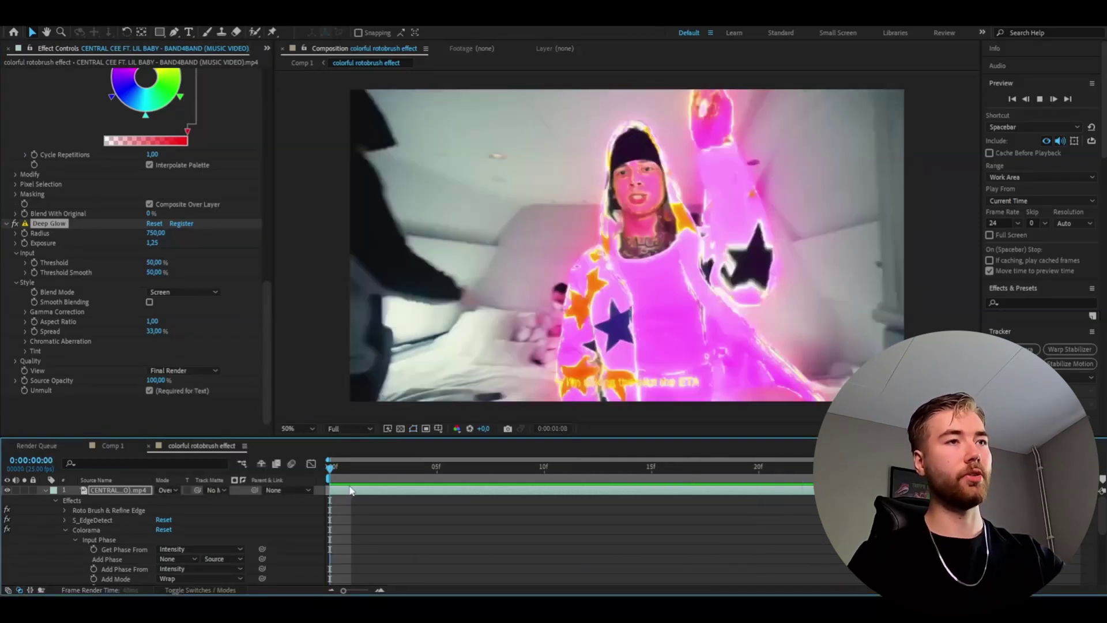
pyautogui.click(45, 490)
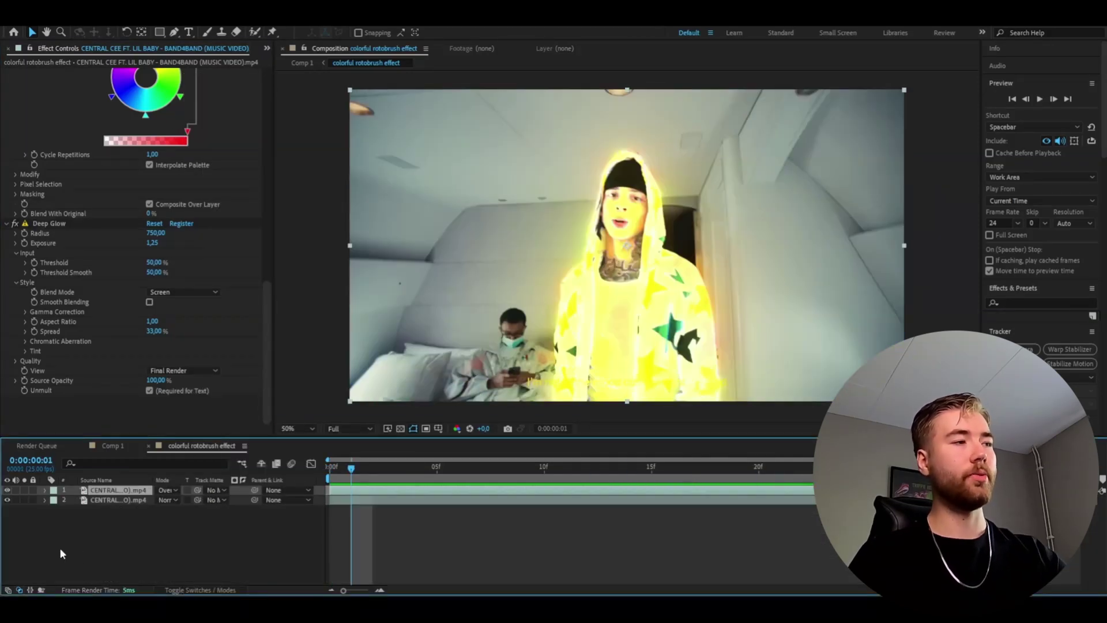
# - Pre-compose the rapper layer and the original clip layer into a single clip comp
pyautogui.keyDown('shift'); pyautogui.click(117, 499); pyautogui.keyUp('shift')
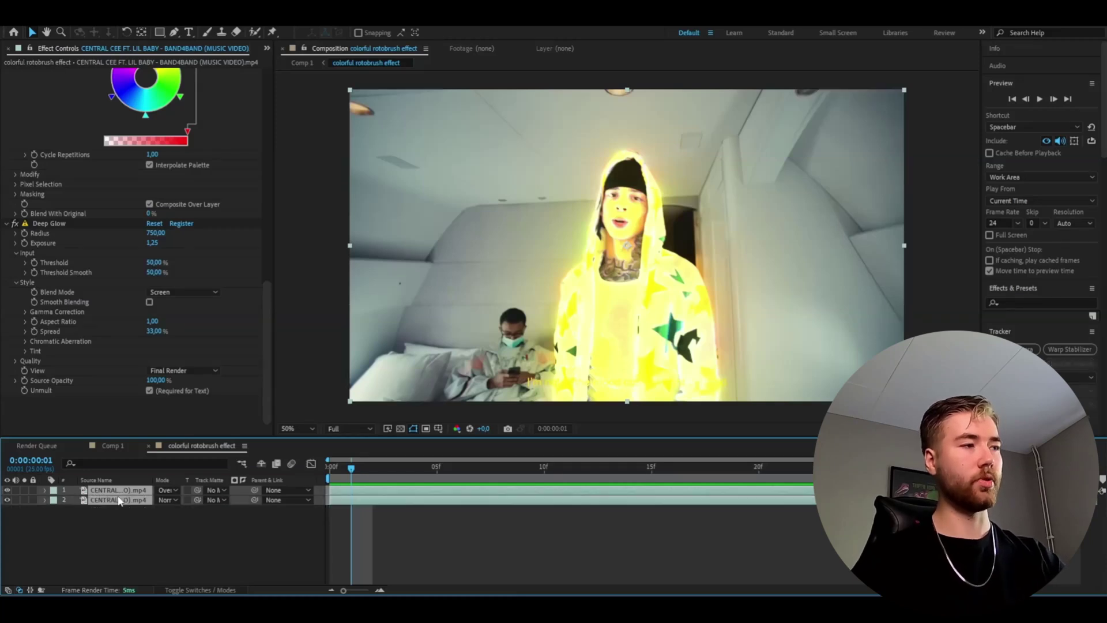
pyautogui.rightClick(117, 499)
pyautogui.click(173, 417)
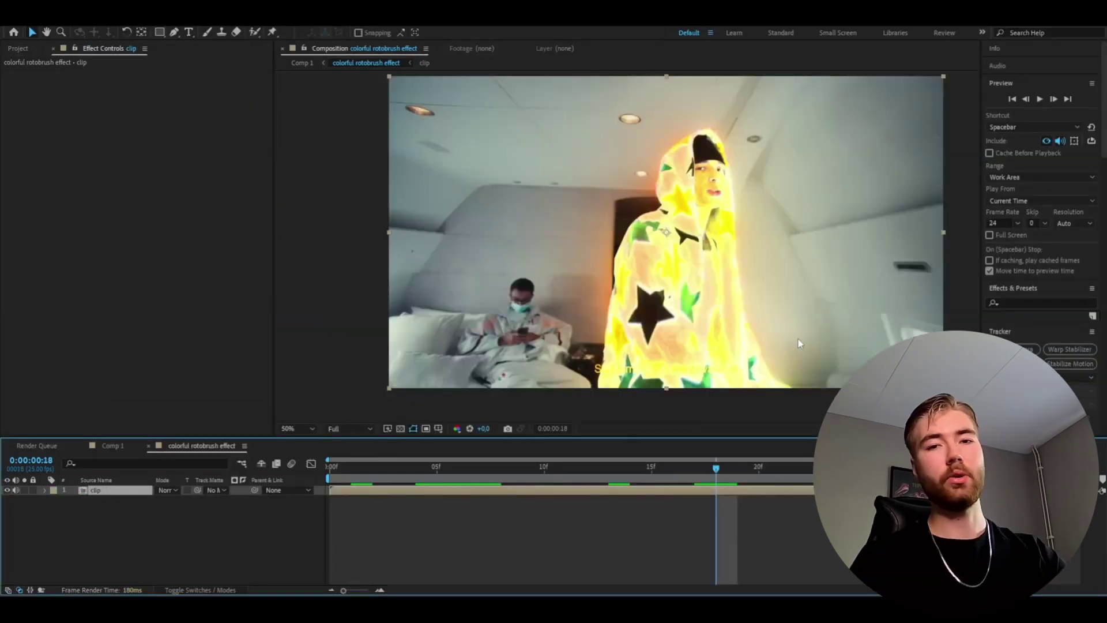
pyautogui.scroll(3, 686, 249)
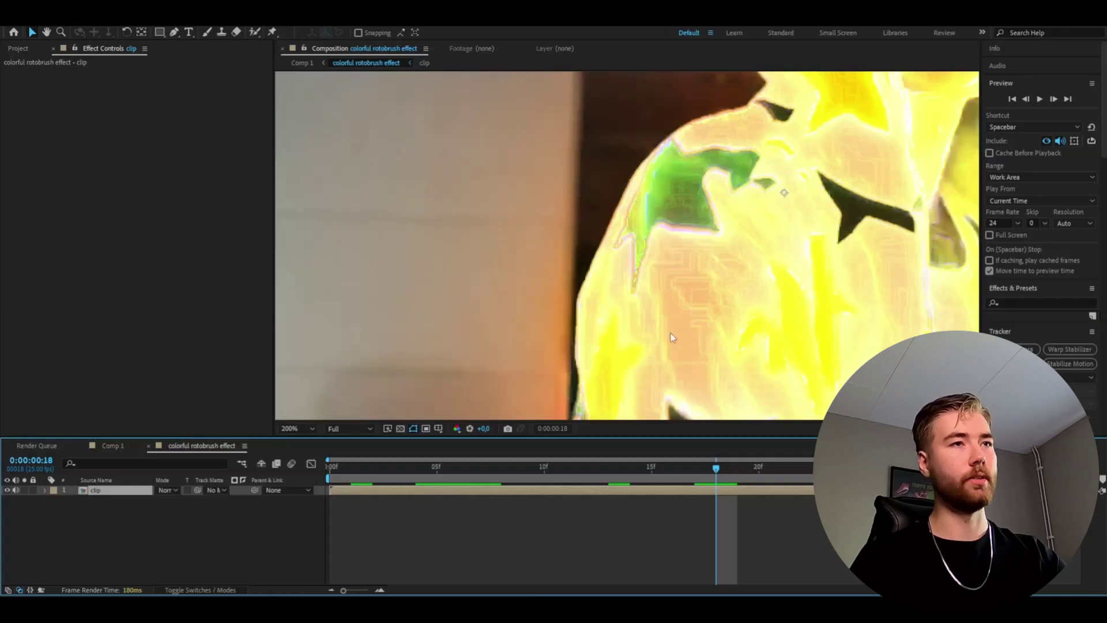
pyautogui.scroll(-3, 675, 317)
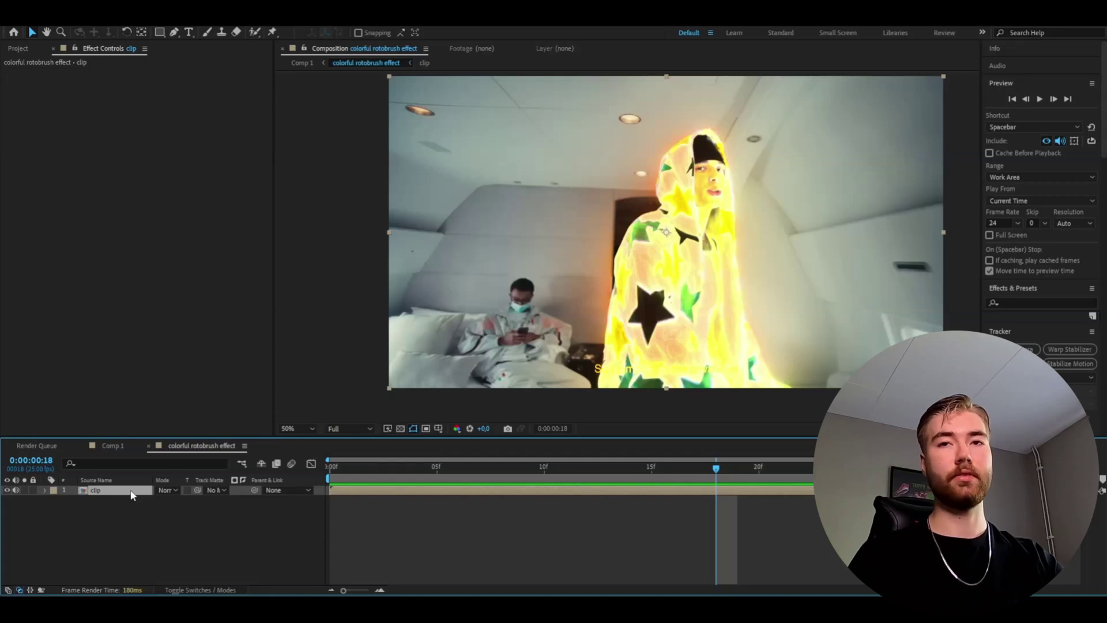
# - Set the Detail-preserving Upscale Detail to 100% and duplicate the effect
pyautogui.click(132, 494)
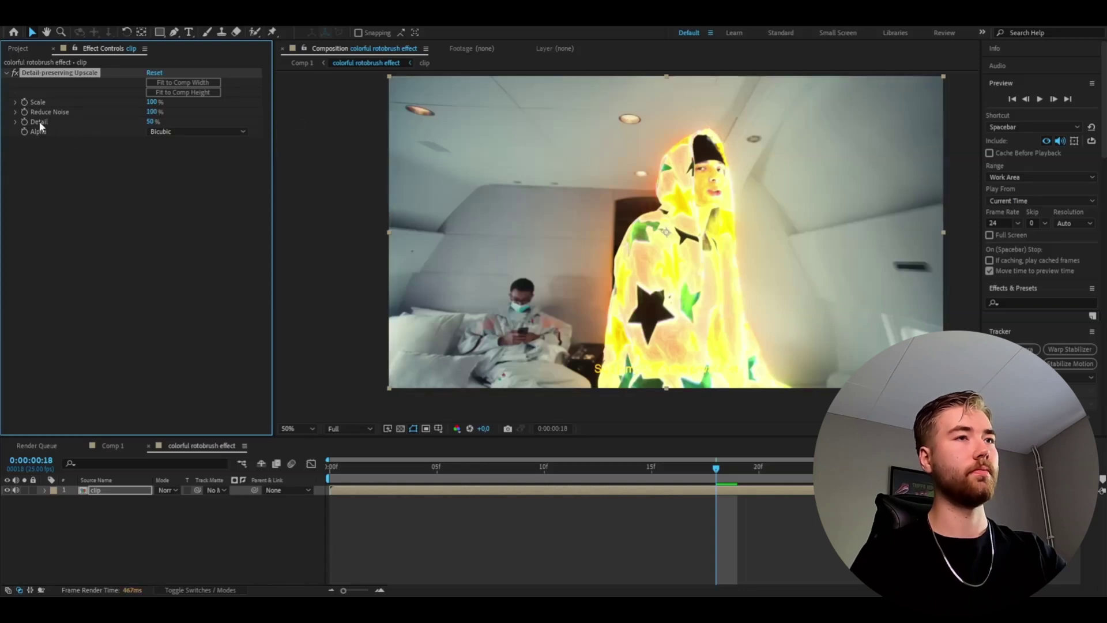
pyautogui.click(152, 122)
pyautogui.write('100')
pyautogui.press('Return')
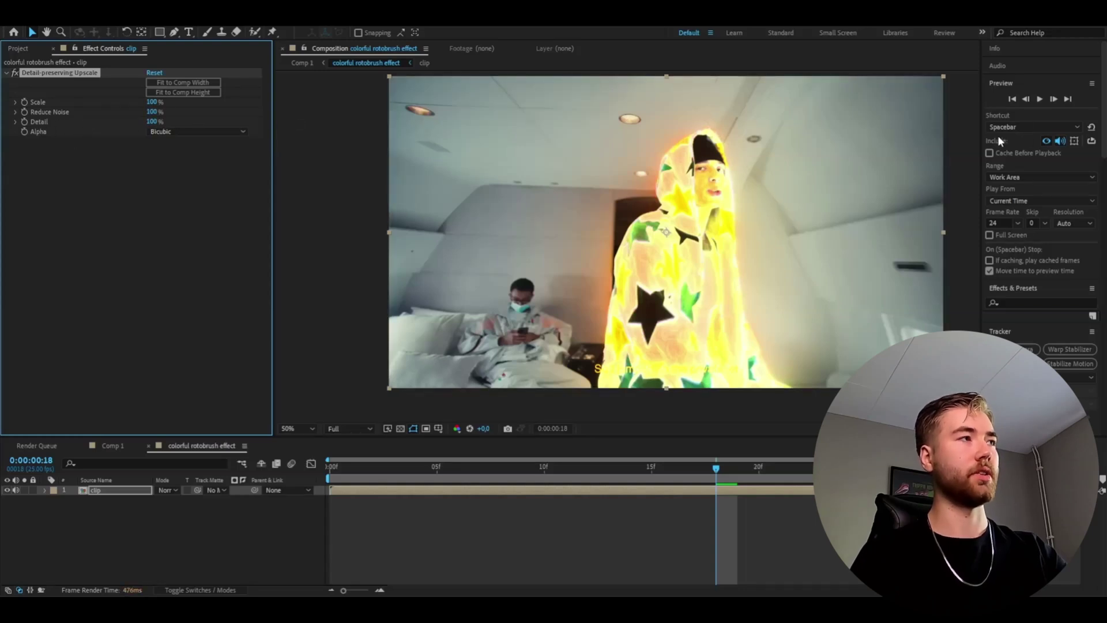
pyautogui.press('.')
pyautogui.press('.')
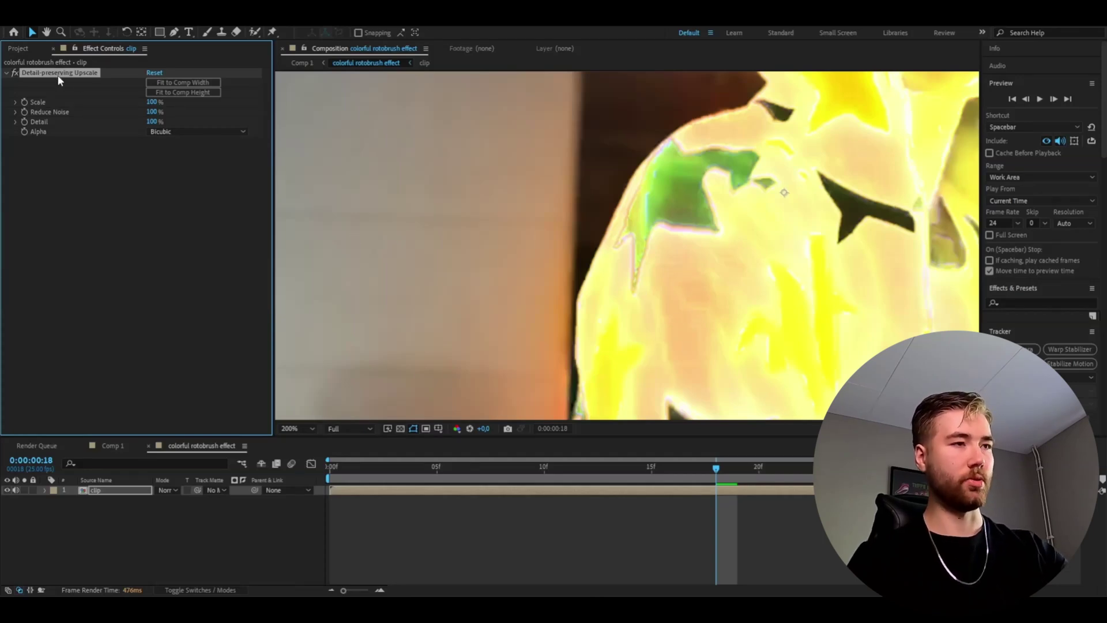
pyautogui.hotkey('ctrl', 'd')
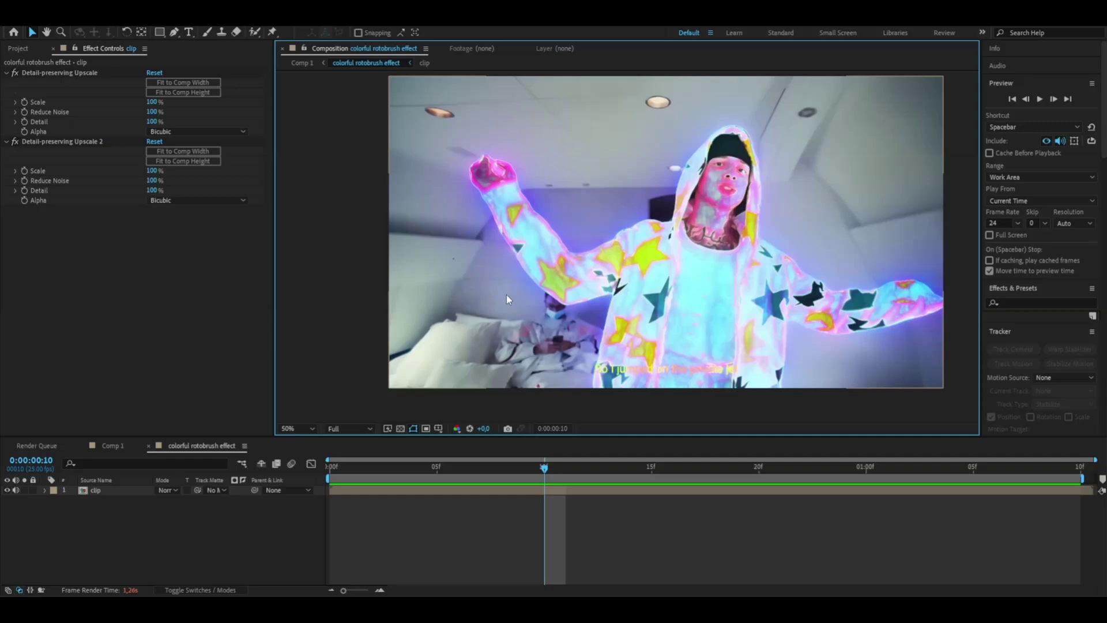
# - Add an adjustment layer with 15% Noise and Use Color Noise turned off
pyautogui.hotkey('ctrl', 'alt', 'y')
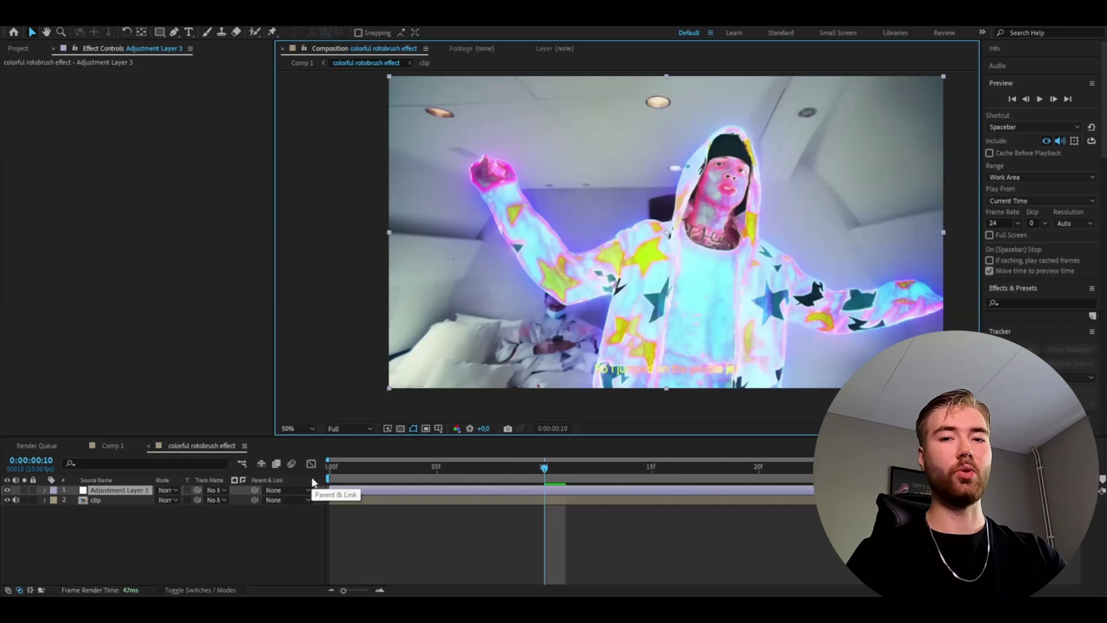
pyautogui.hotkey('ctrl', 'v')
pyautogui.click(156, 82)
pyautogui.write('1')
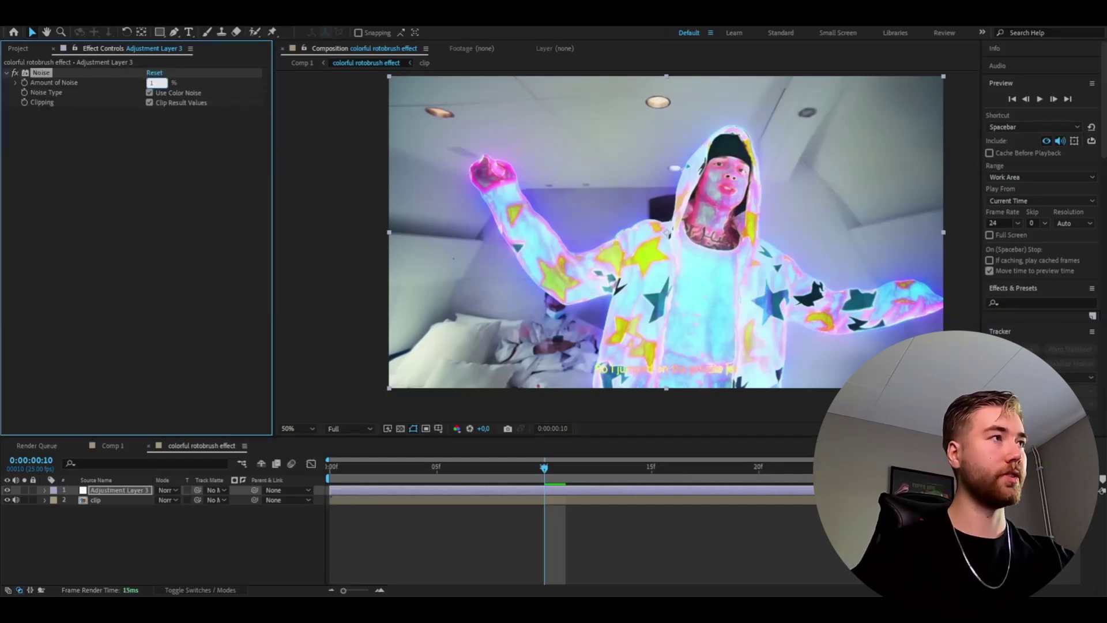
pyautogui.write('5')
pyautogui.click(153, 94)
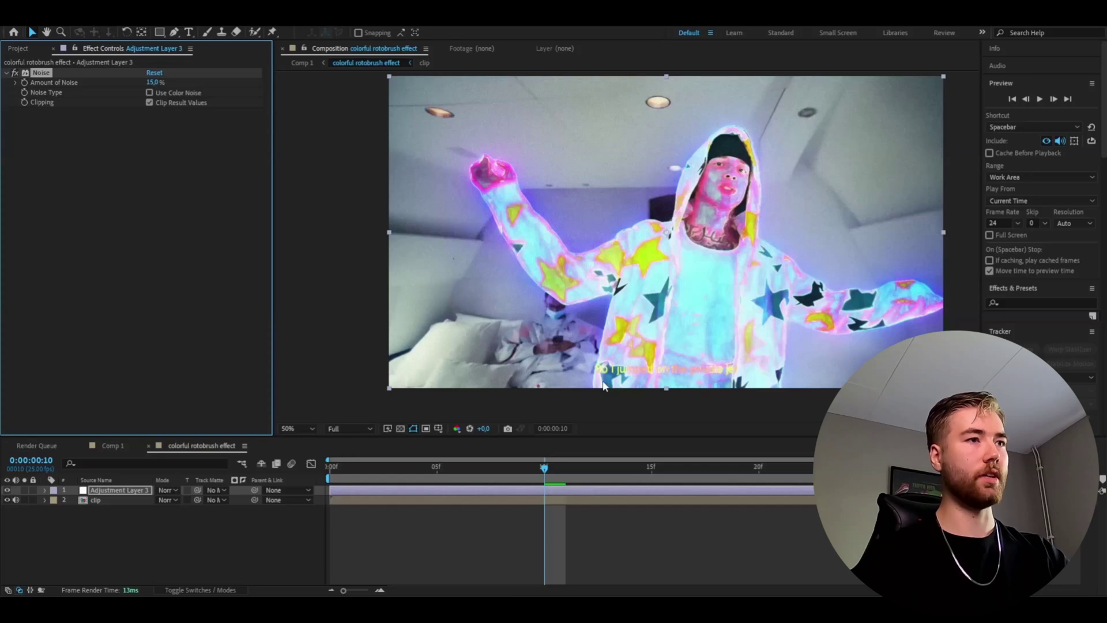
# - Apply CC Vignette to the adjustment layer with Angle of View 27.1
pyautogui.hotkey('ctrl', 'space')
pyautogui.write('vignette')
pyautogui.press('Return')
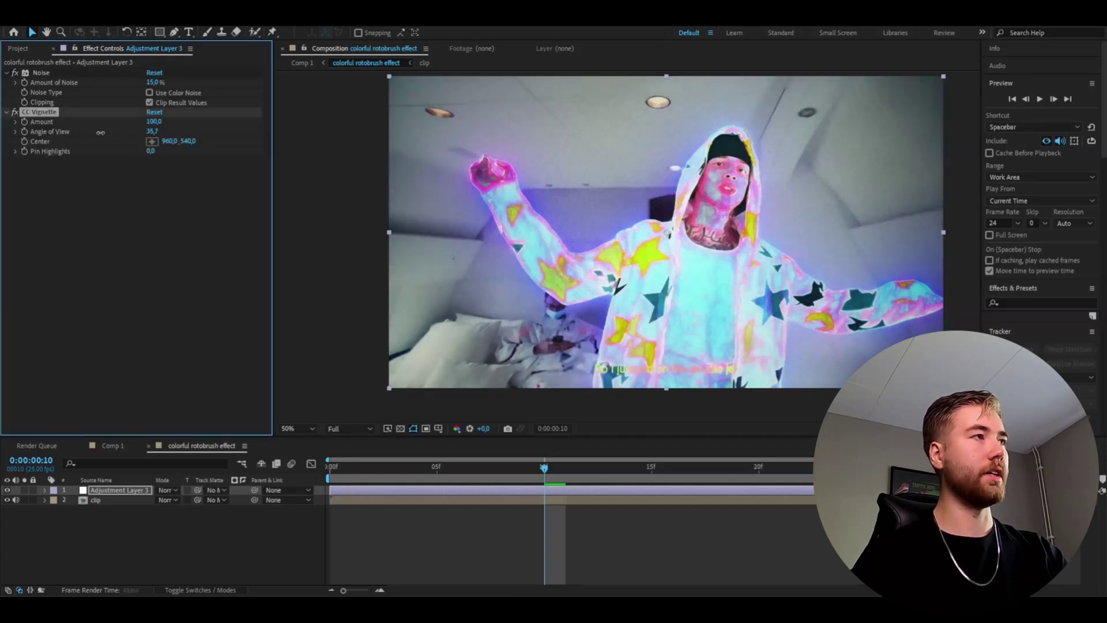
pyautogui.moveTo(100, 132); pyautogui.dragTo(80, 132)
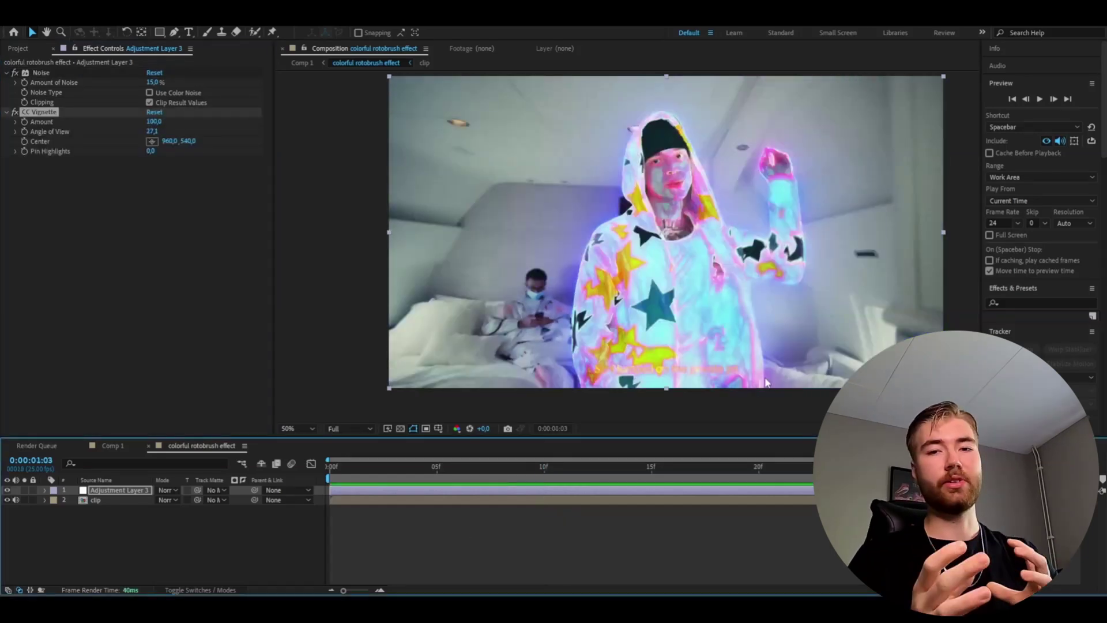